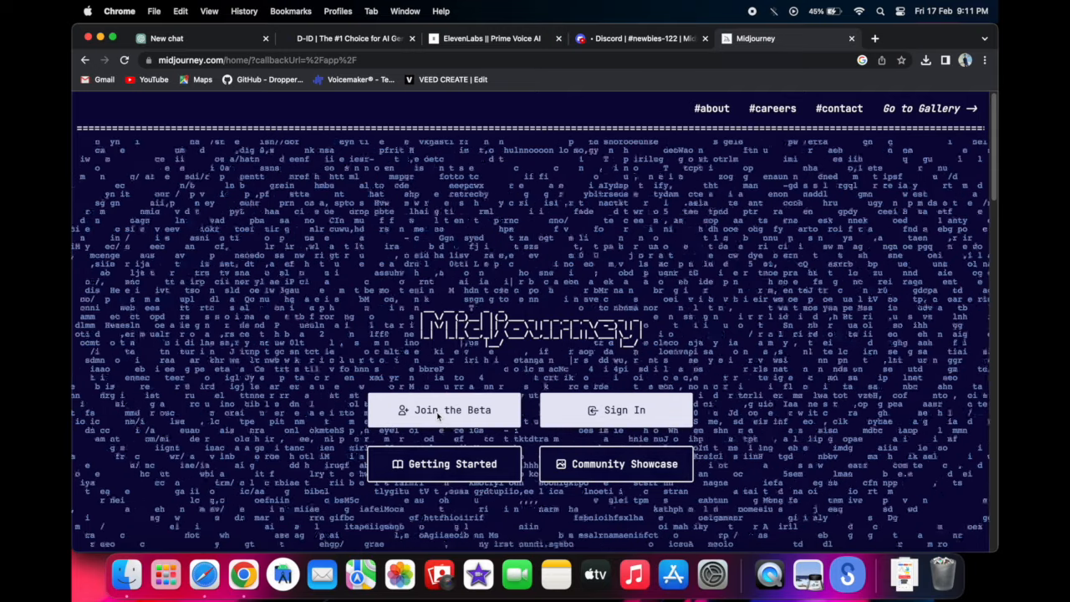
- View the Midjourney beta invite, and close both the invite and the Midjourney site to return to the newbies-122 channel in Discord
left_click(438, 411)
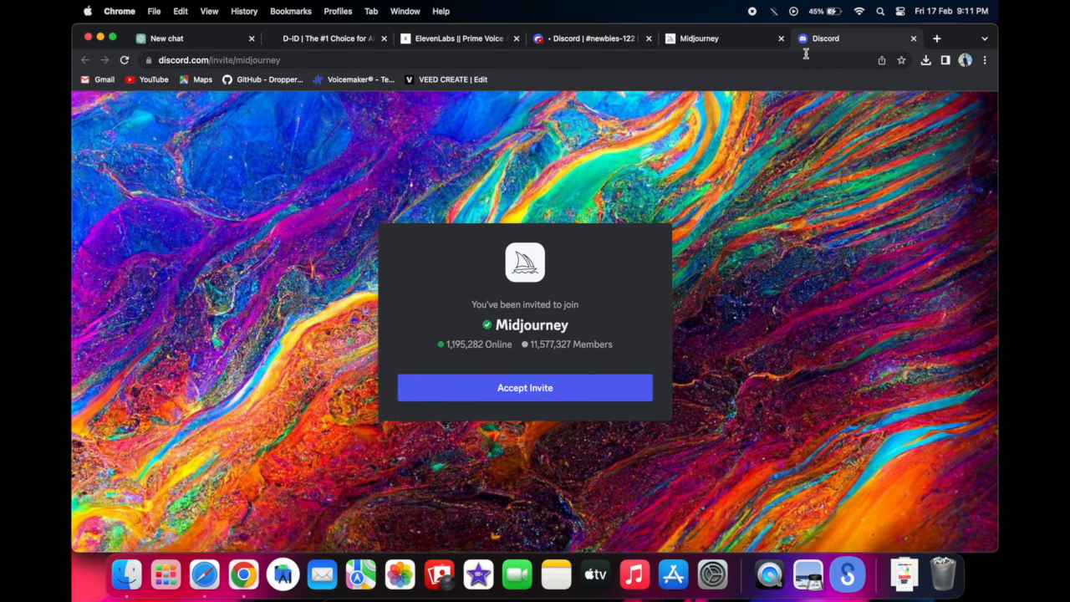
left_click(913, 38)
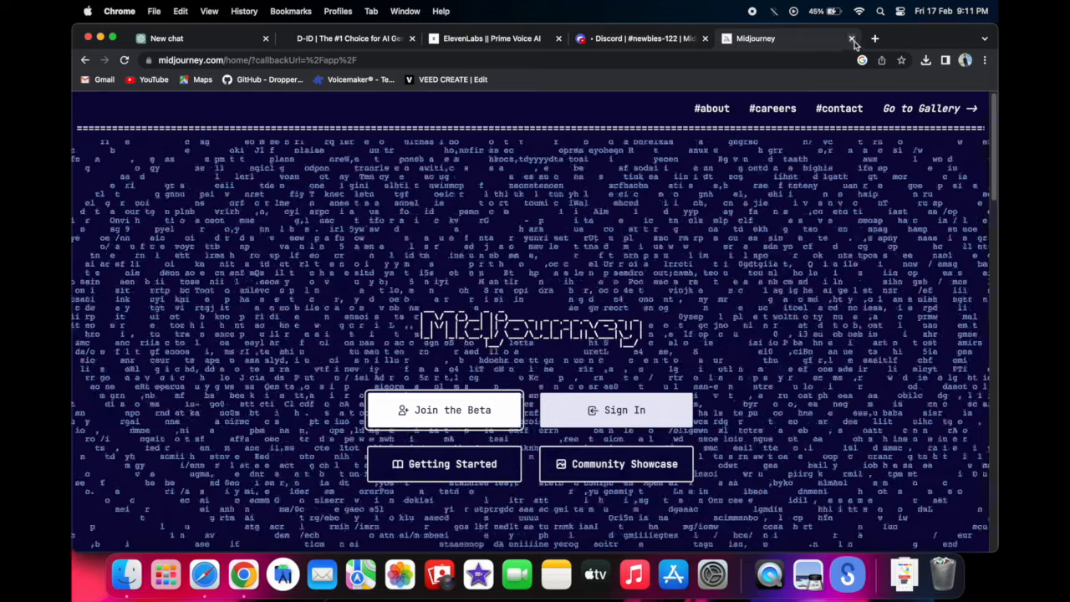
left_click(850, 38)
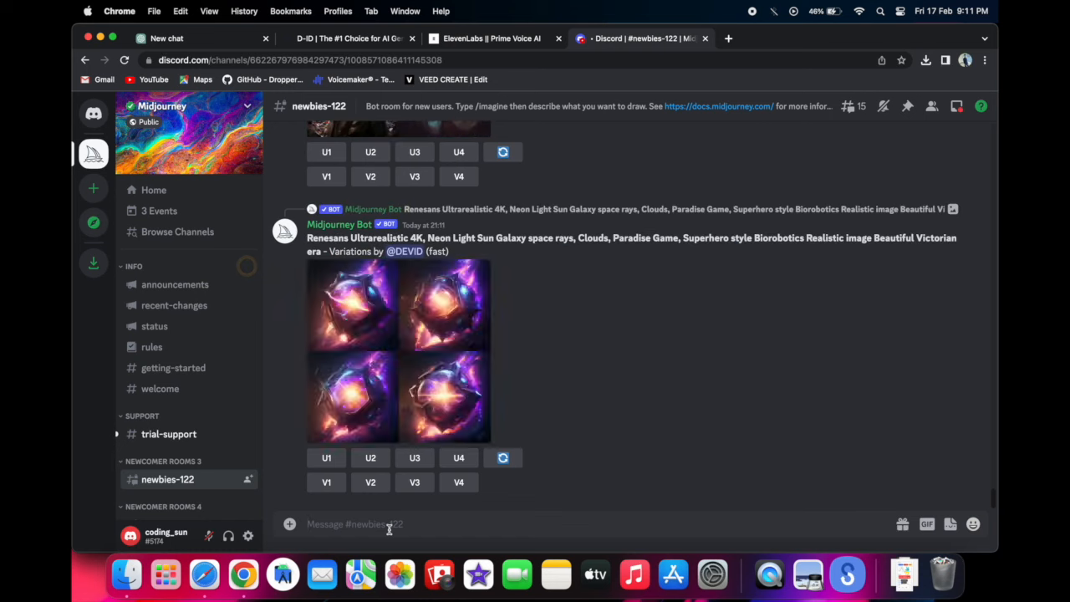
- Look through the Midjourney server's newcomer rooms and the recent image posts in newbies-122
scroll(167, 435, "down", 3)
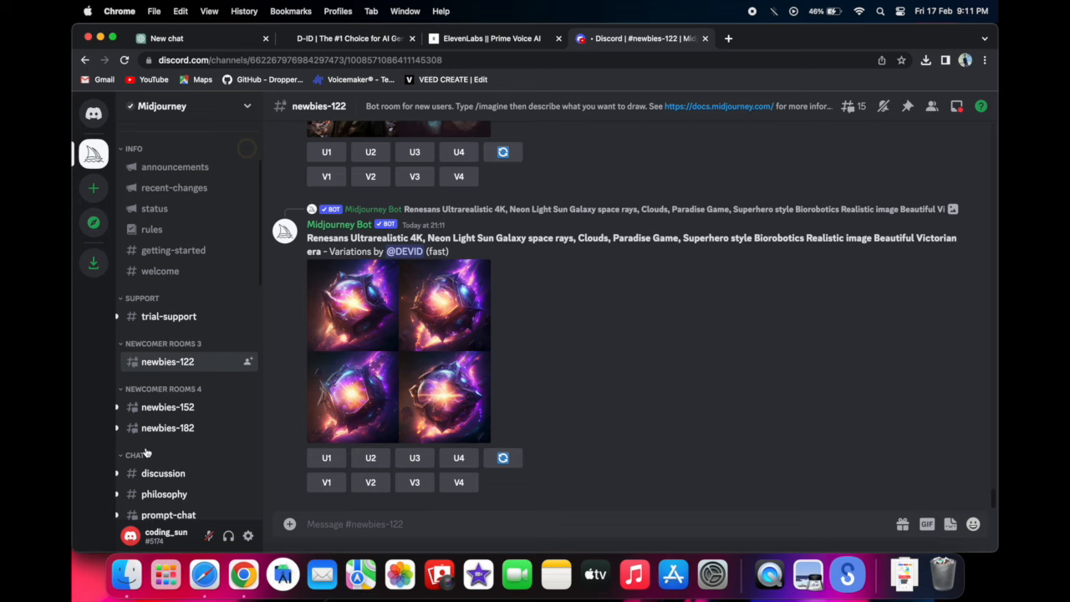
mouse_move(186, 415)
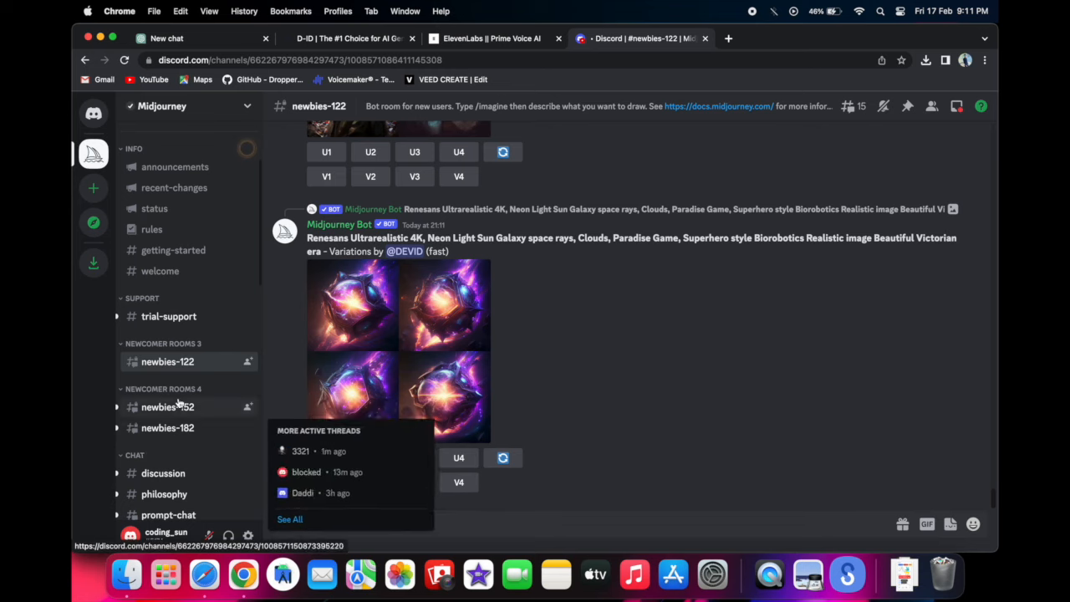
mouse_move(190, 361)
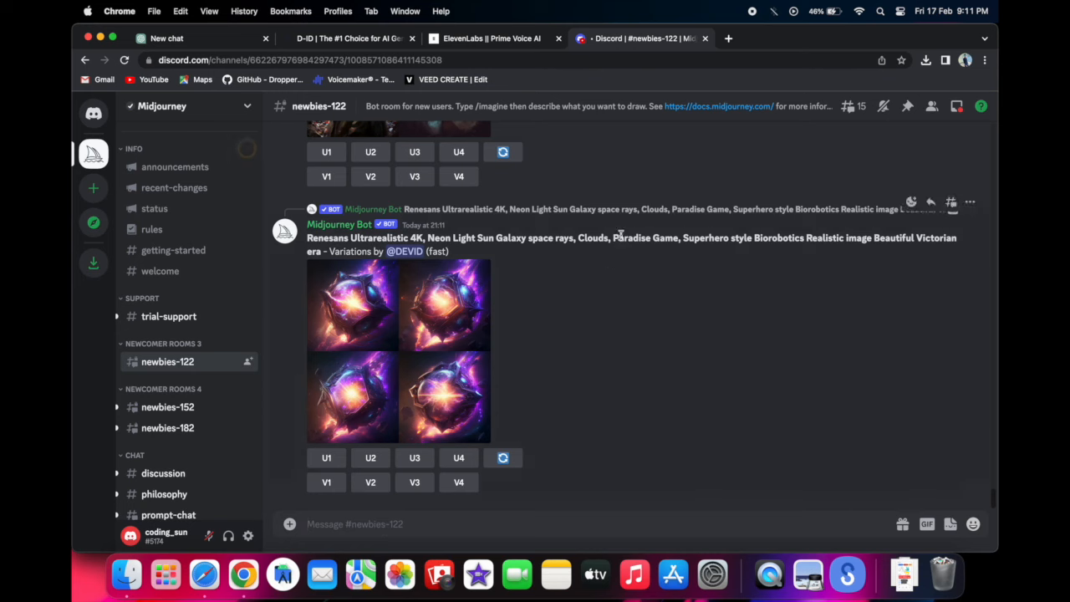
scroll(621, 239, "up", 10)
scroll(621, 239, "up", 5)
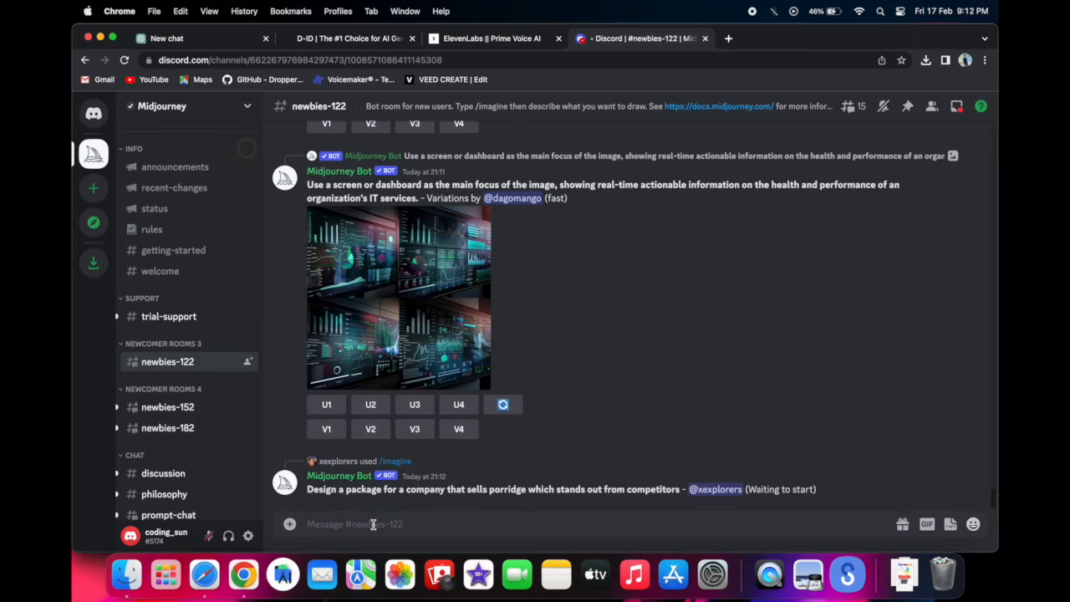
- Submit an /imagine request in newbies-122 for a medium shot of a white woman wearing a Tshirt, high-key lighting, with --ar 2:3
type("/ima")
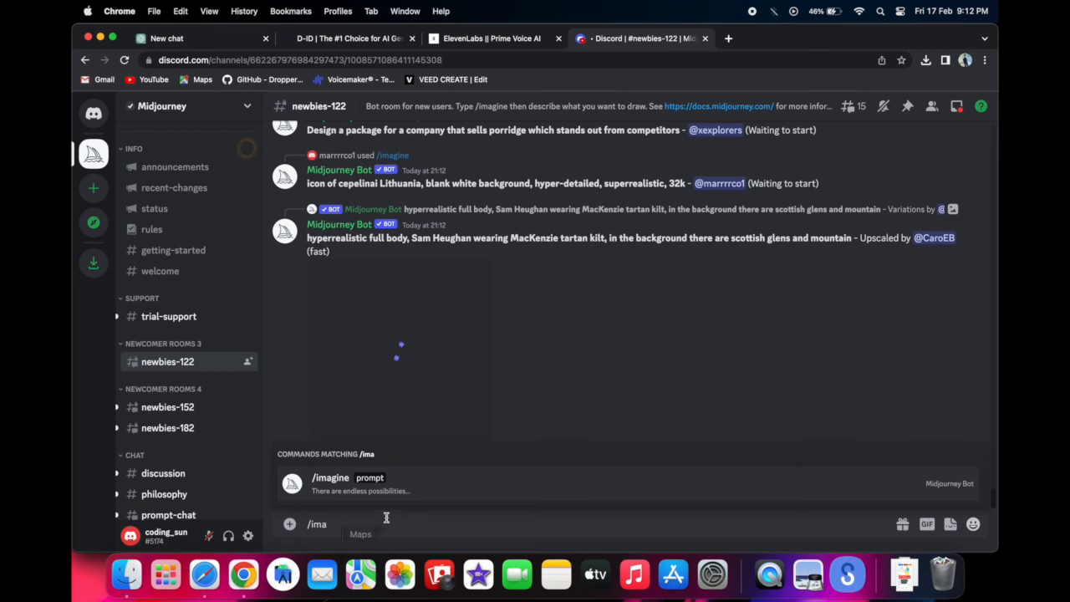
left_click(411, 492)
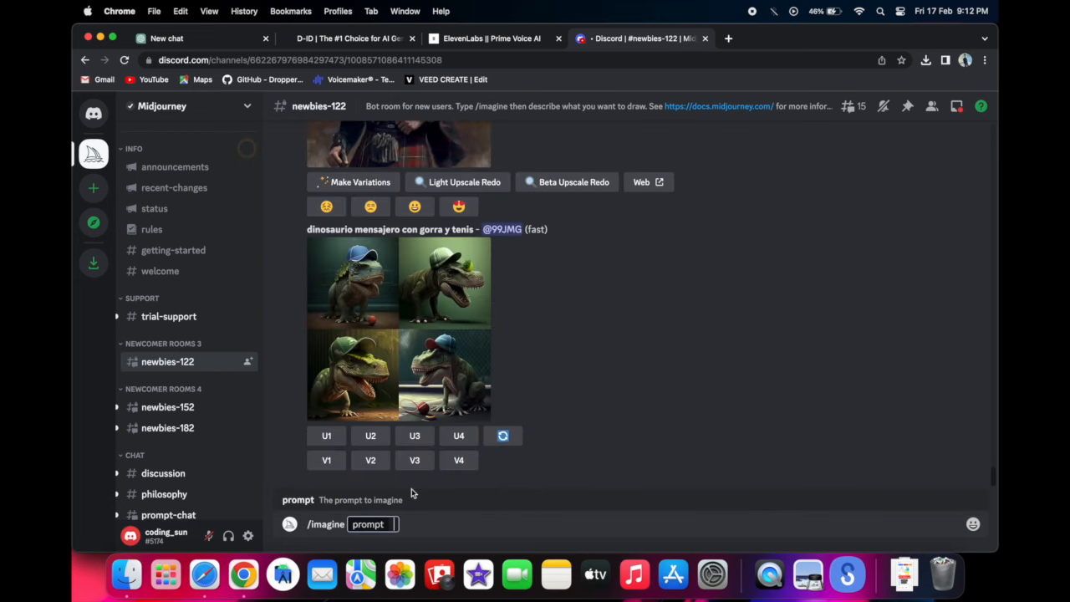
type("a medium shot of white woman wearing a Tshirt, captured with a Nikon D850 and a Nikon AF-s NIKKOR 70-200mm f/2.8E FL ED VR lens, lit with high-key lightning to create a soft and ethereal feel, a shallow depth of field --ar 2:3")
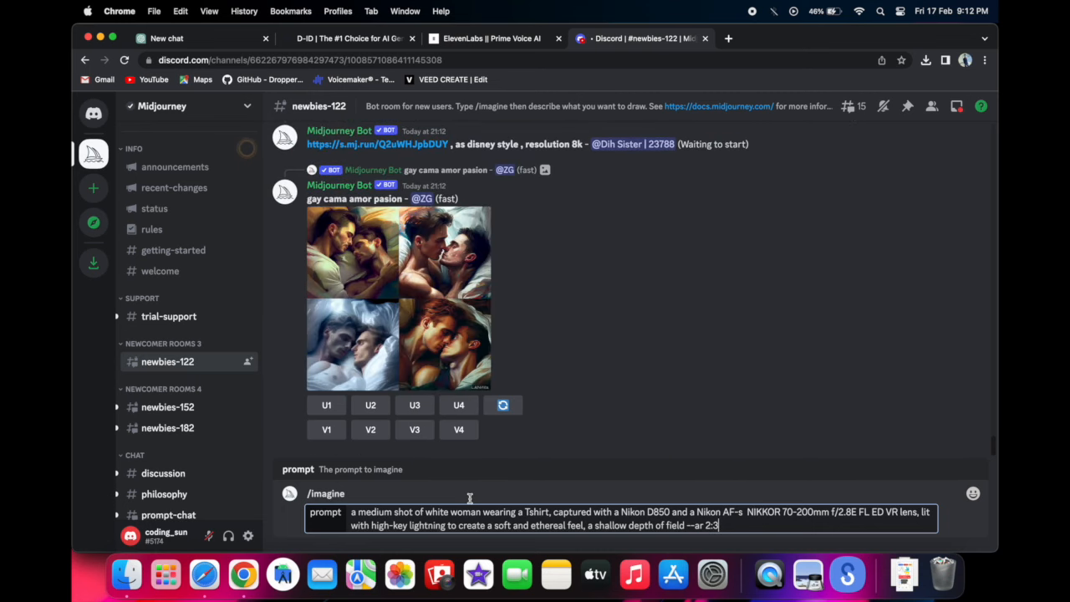
key("Return")
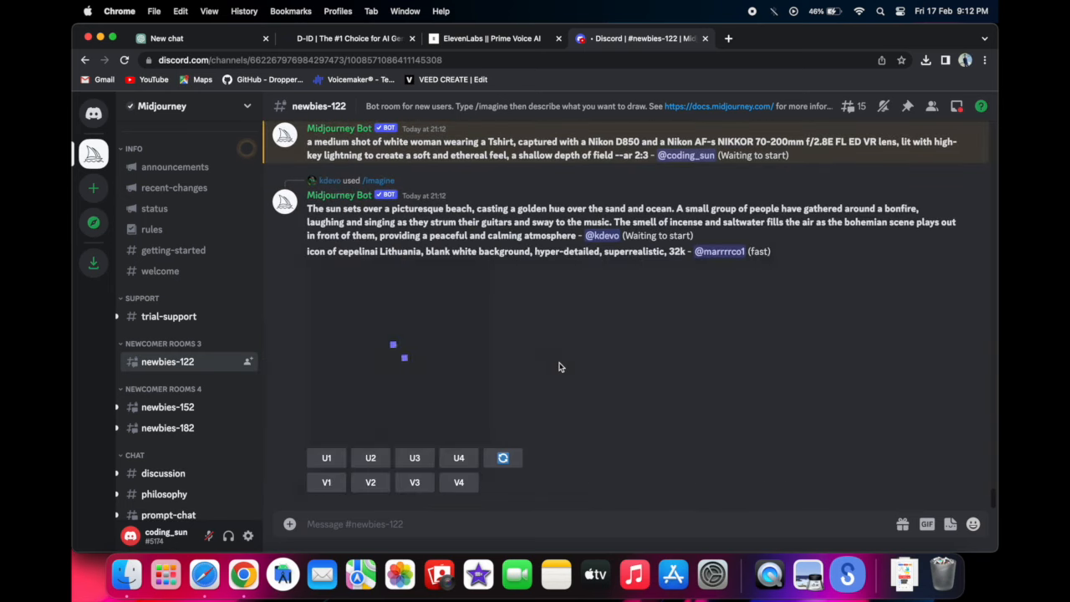
- View the generated T-shirt portrait grid enlarged, and request an upscale of its first image
scroll(560, 366, "up", 4)
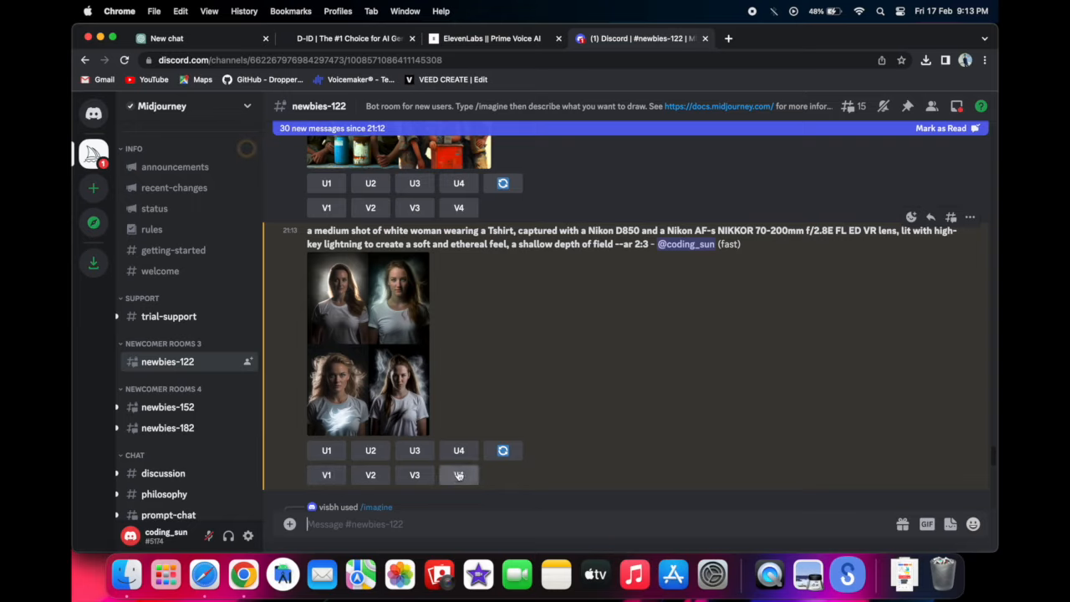
left_click(410, 332)
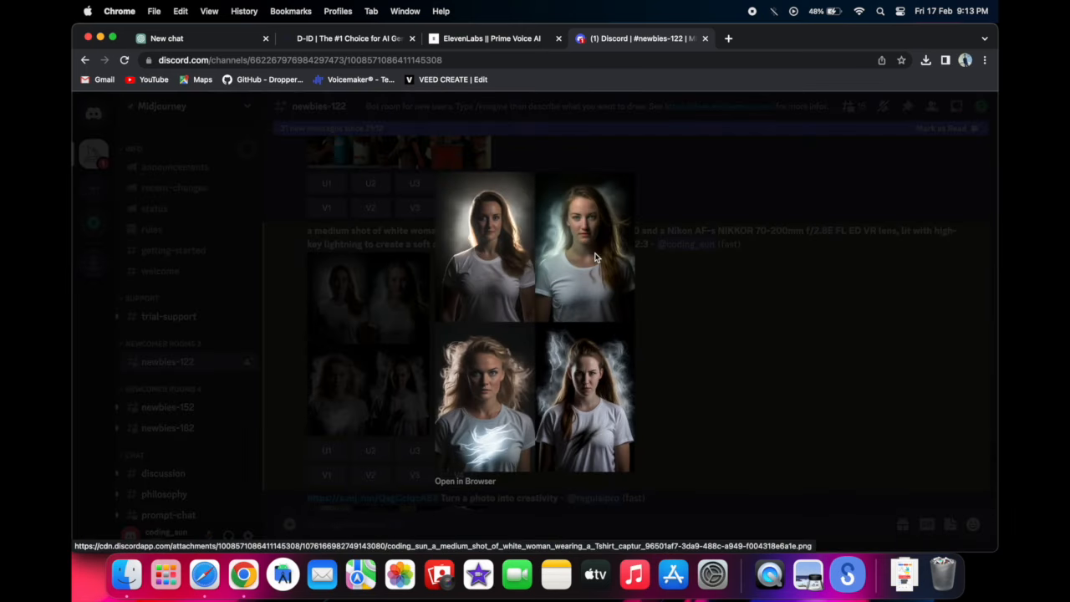
left_click(705, 297)
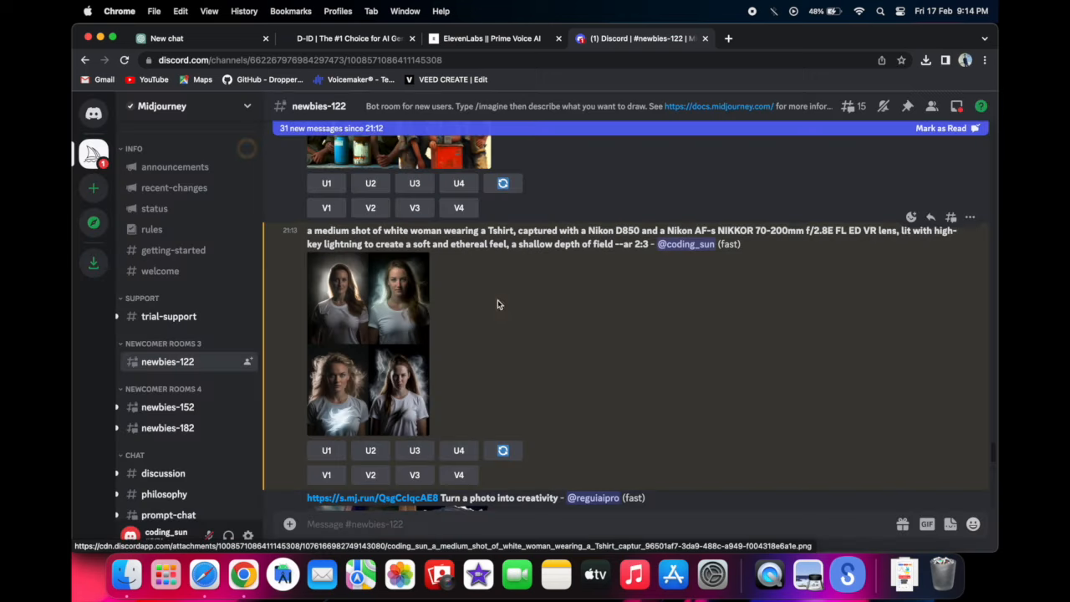
left_click(328, 451)
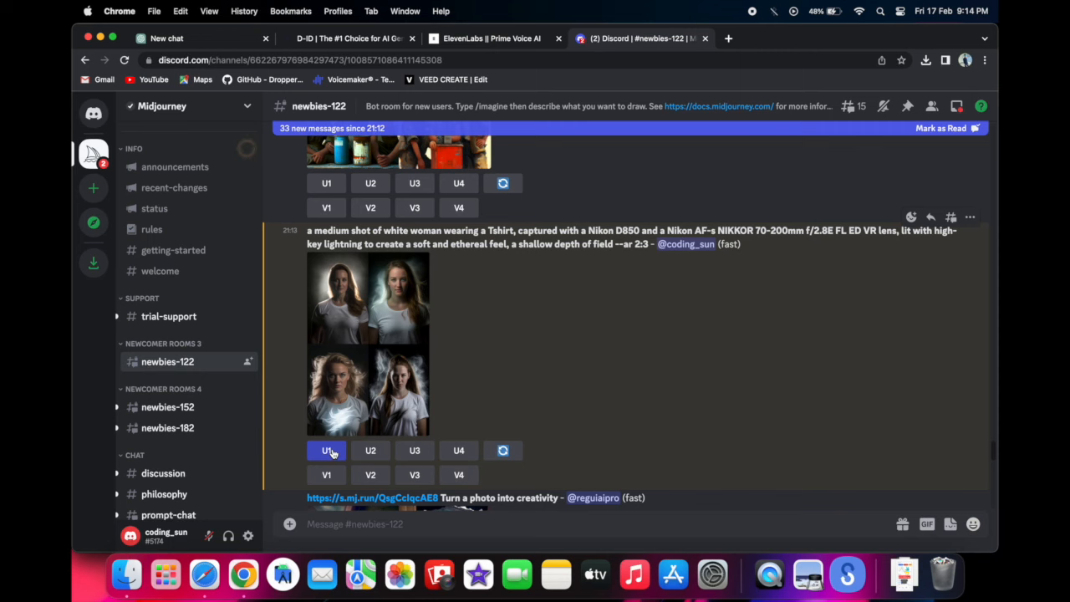
scroll(511, 343, "down", 15)
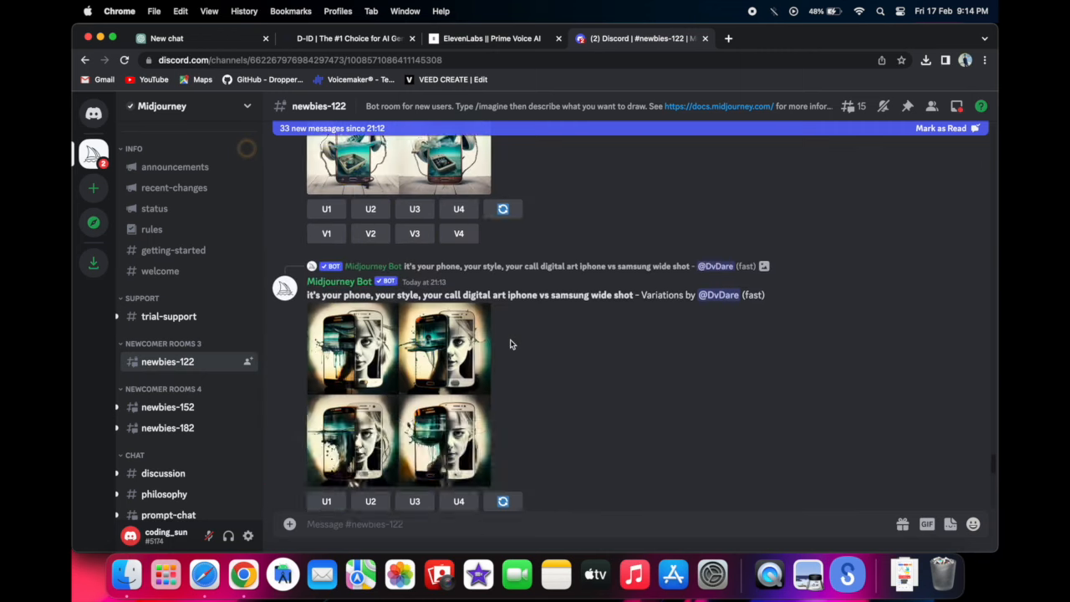
scroll(511, 344, "down", 5)
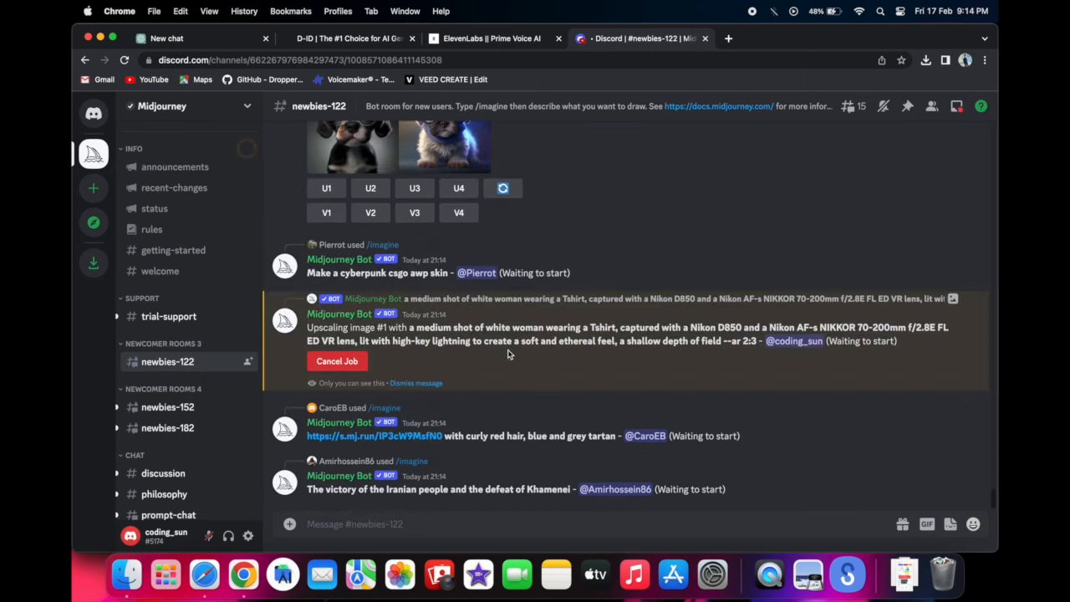
- Check the status message of the upscaling job for the first T-shirt portrait
scroll(468, 340, "up", 1)
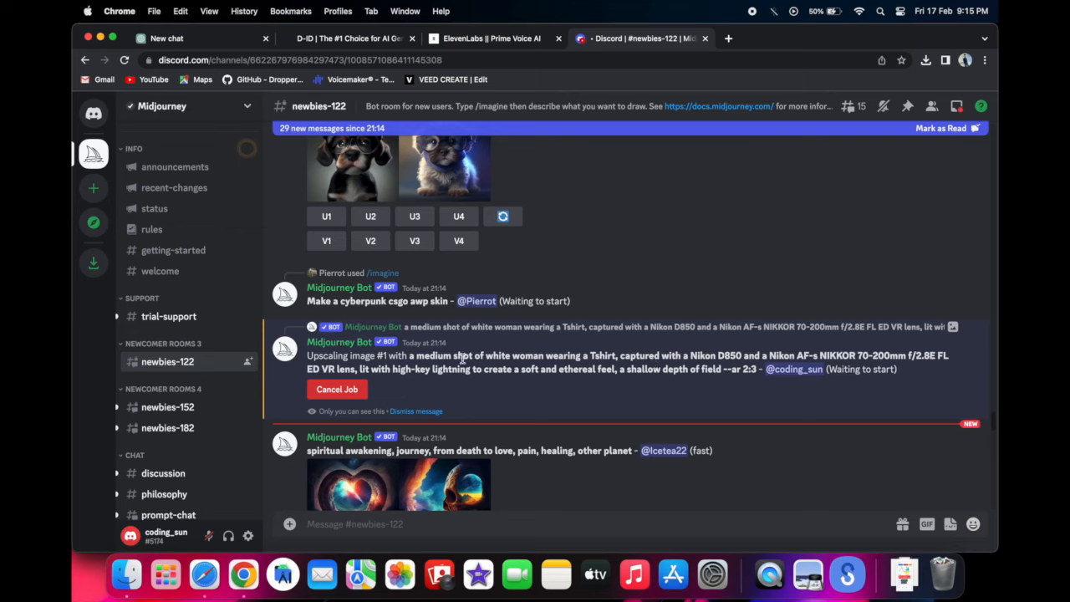
triple_click(371, 357)
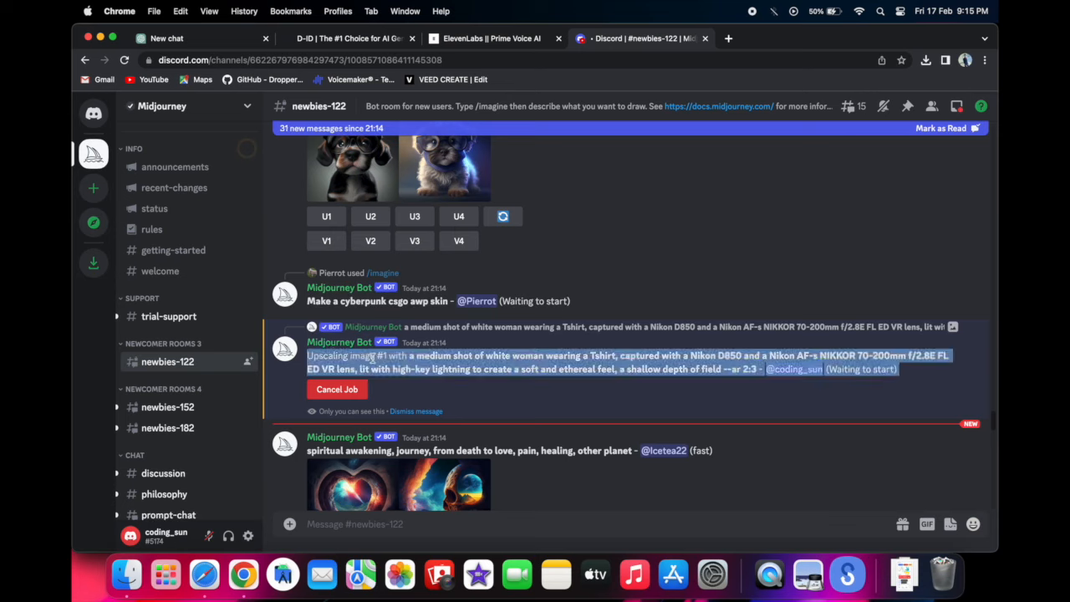
left_click(371, 357)
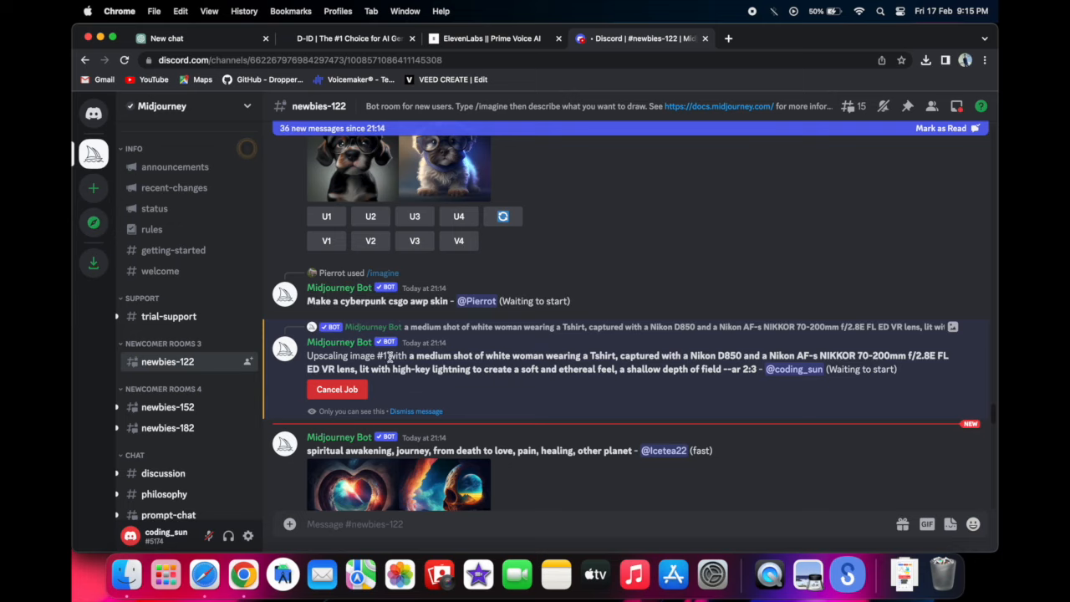
left_click_drag(390, 357, 312, 355)
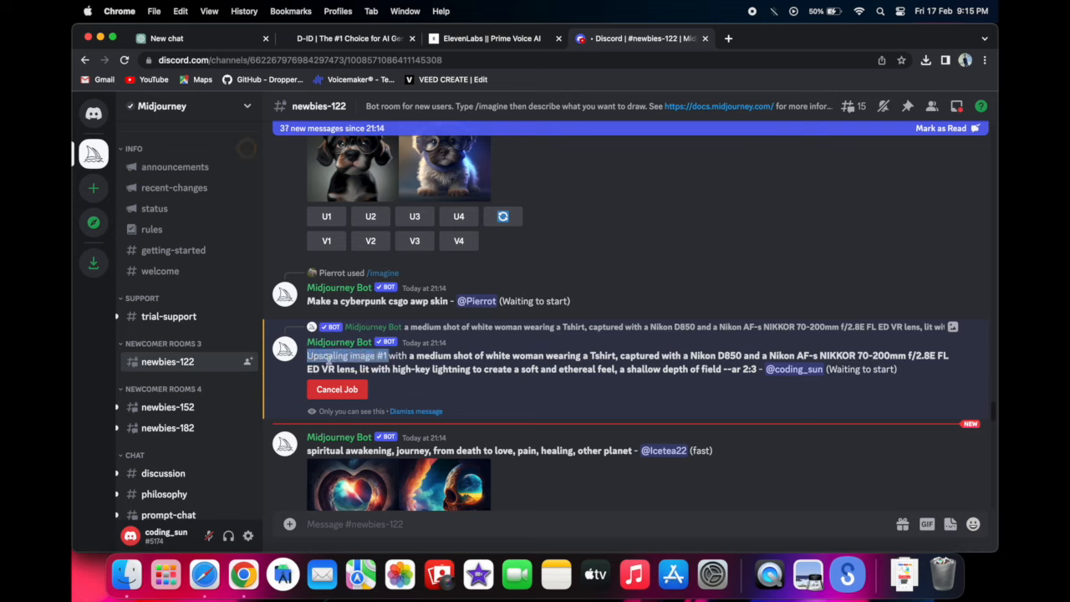
left_click(482, 362)
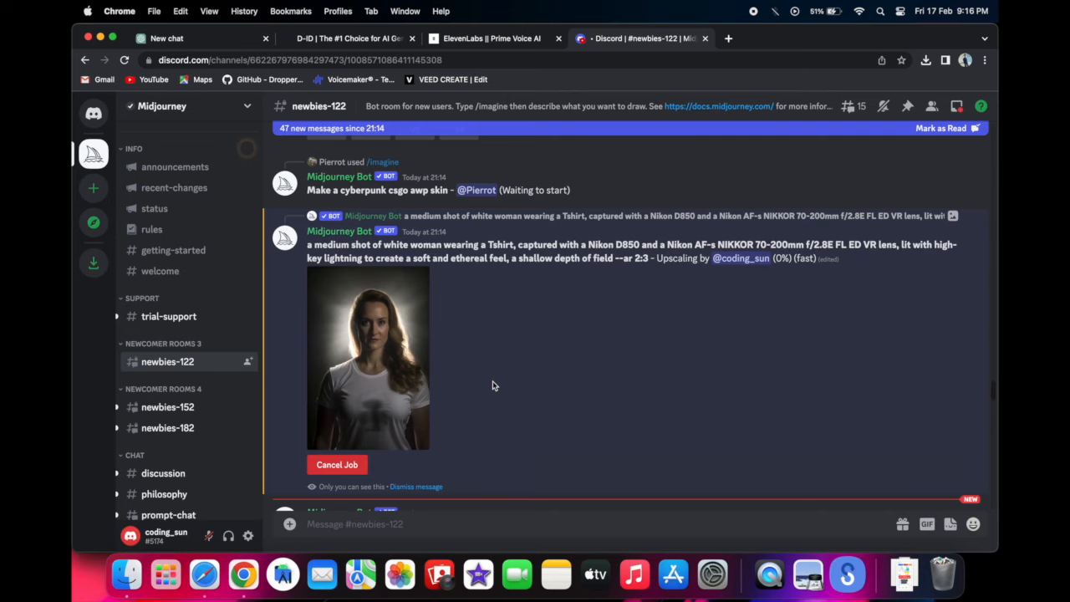
- Find the finished upscaled portrait in the channel, view it enlarged and show the options for saving the image
scroll(628, 317, "up", 5)
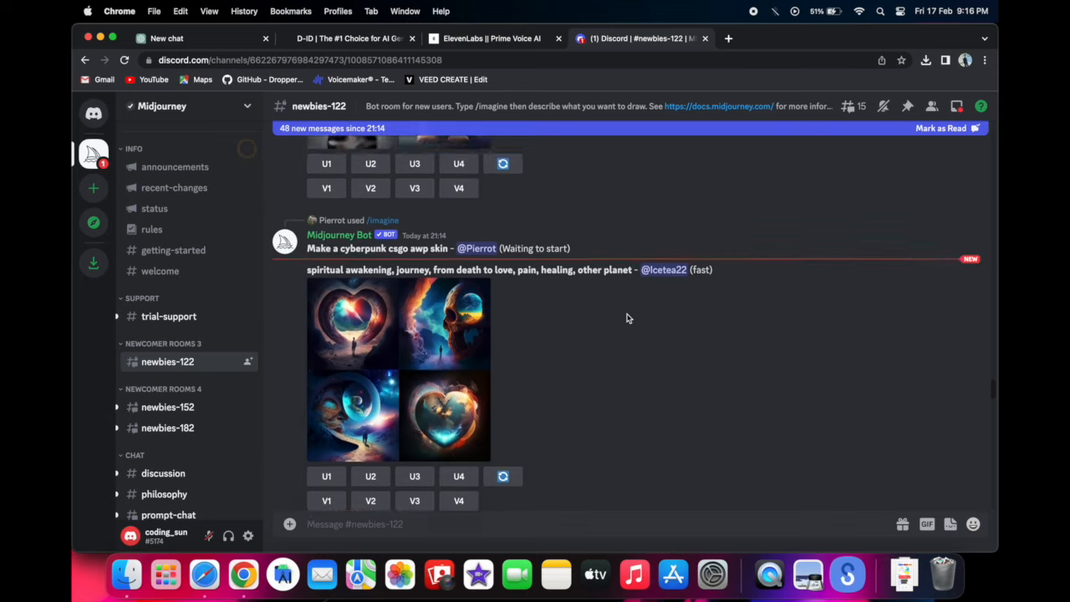
scroll(628, 317, "down", 20)
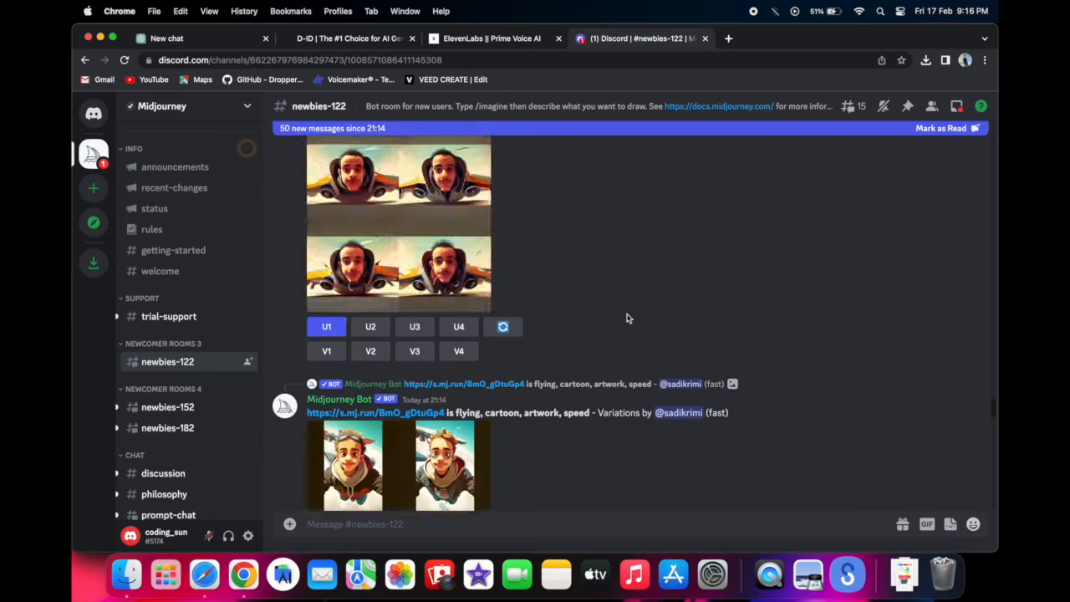
scroll(673, 227, "down", 20)
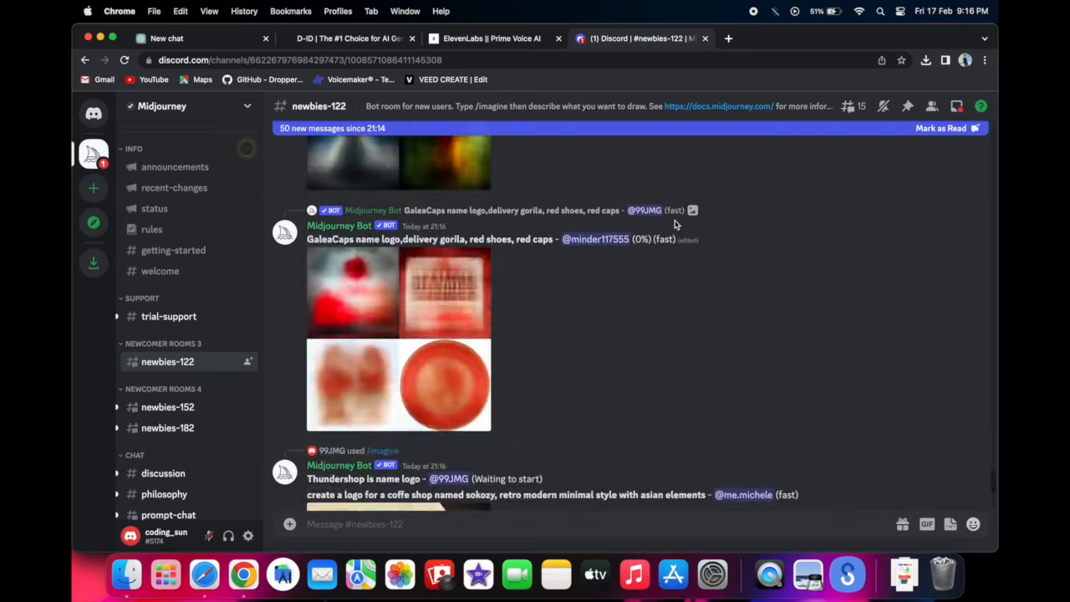
scroll(674, 224, "up", 4)
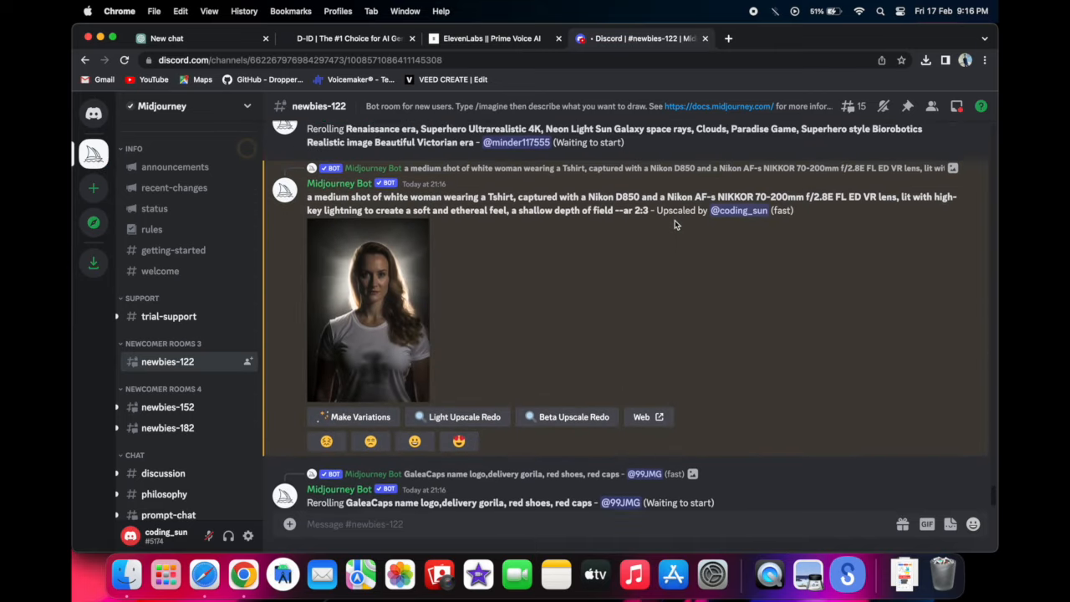
left_click(378, 351)
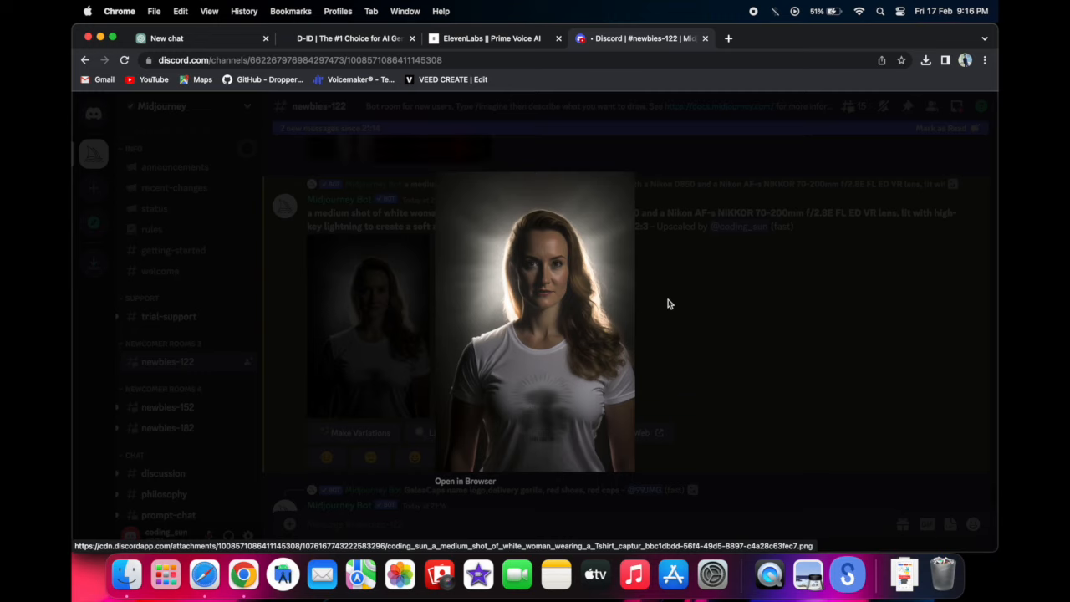
right_click(617, 318)
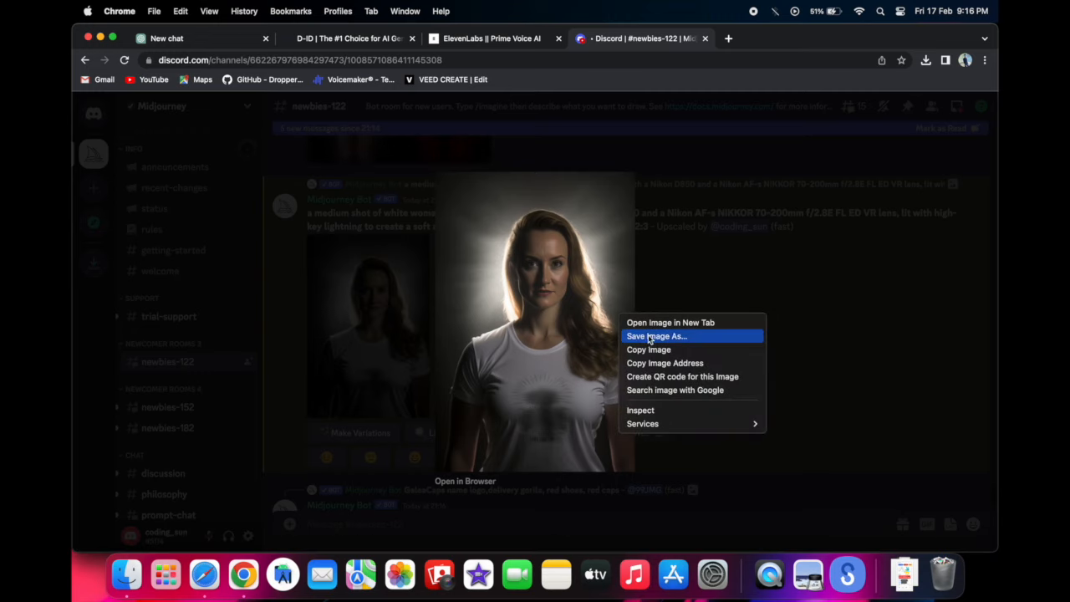
left_click(679, 249)
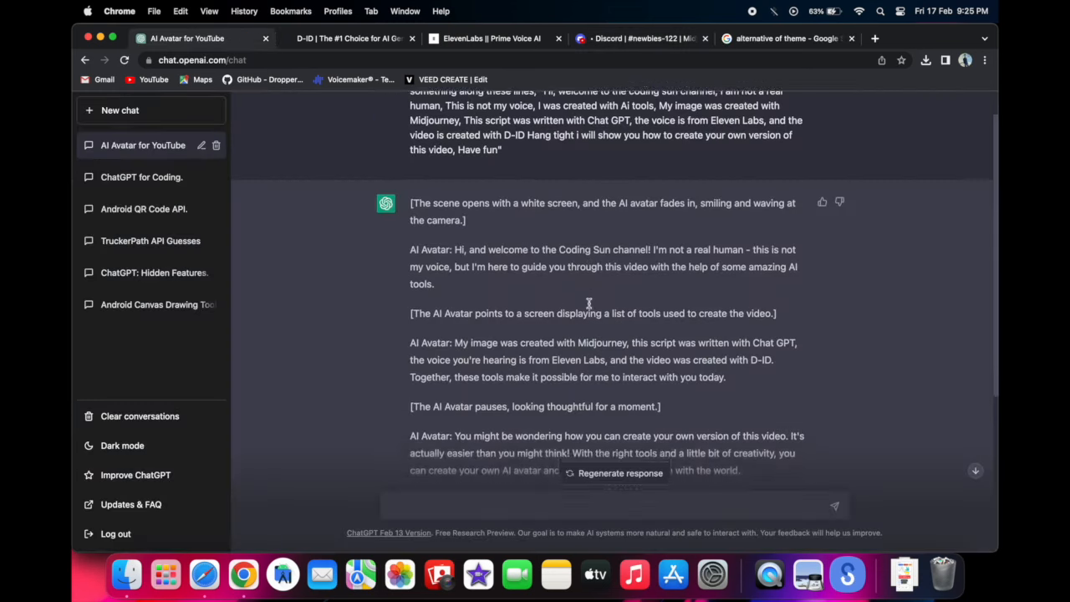
- Read the AI avatar script in the ChatGPT response and copy the whole response
scroll(589, 304, "down", 5)
scroll(589, 306, "up", 5)
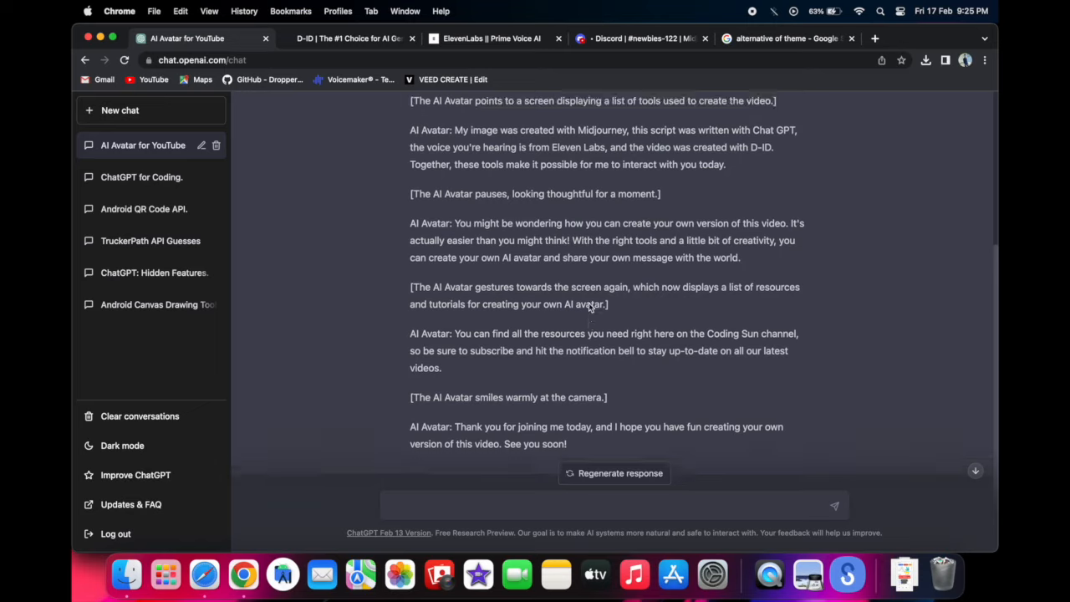
scroll(497, 315, "down", 5)
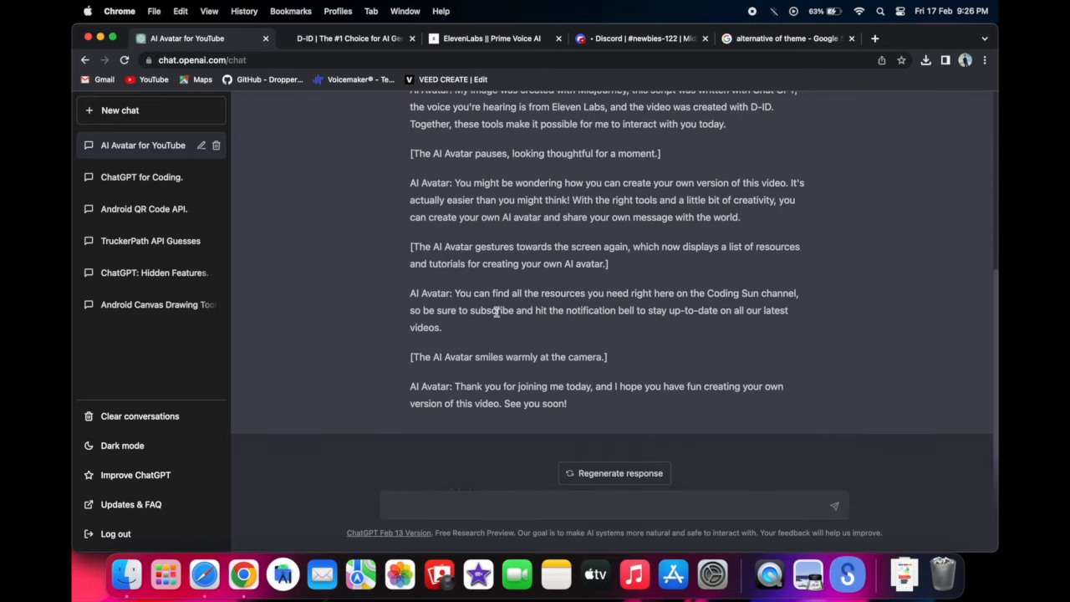
left_click_drag(570, 409, 405, 237)
key("super+c")
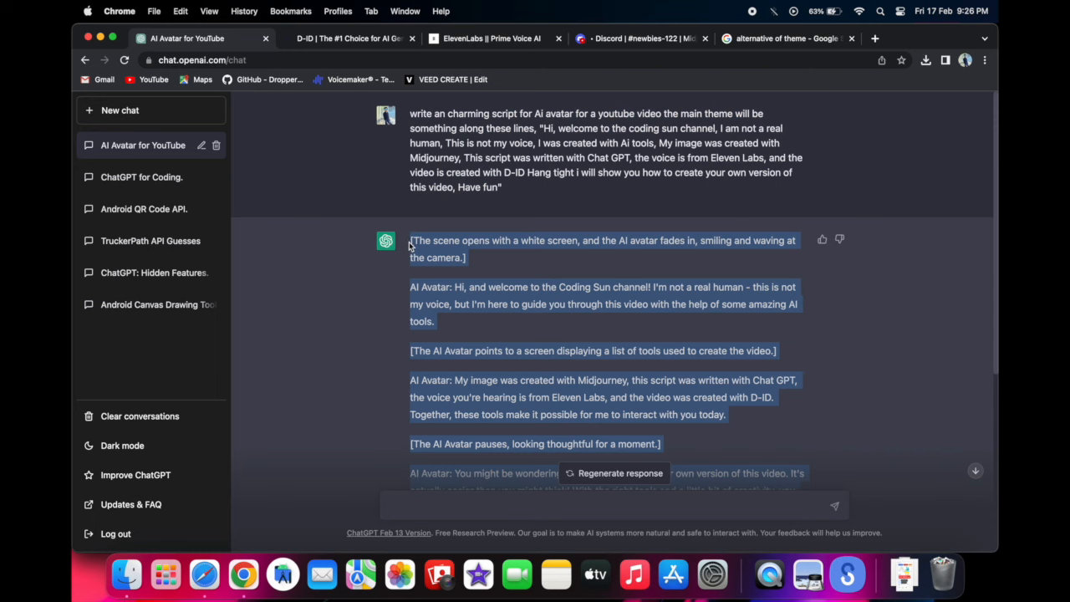
- Switch to ElevenLabs and generate speech from the edited Coding Sun welcome script
left_click(477, 43)
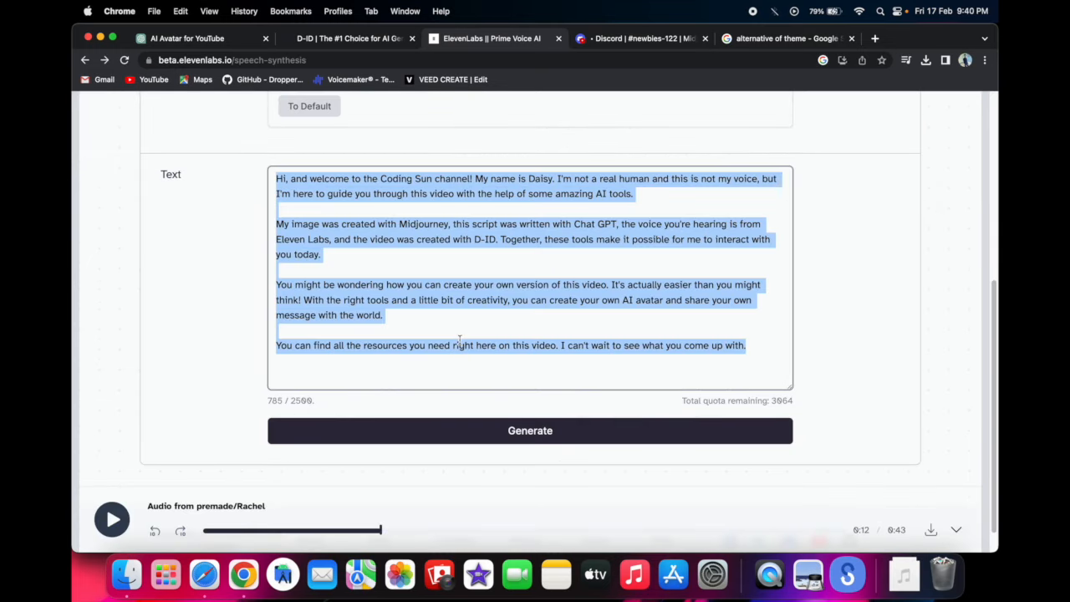
left_click(459, 340)
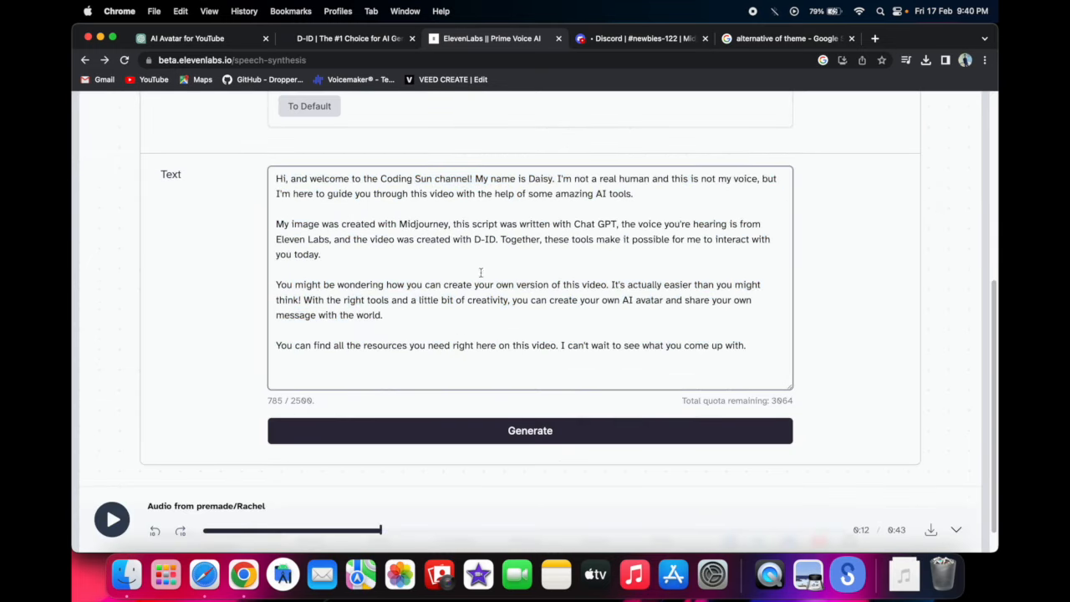
left_click(441, 431)
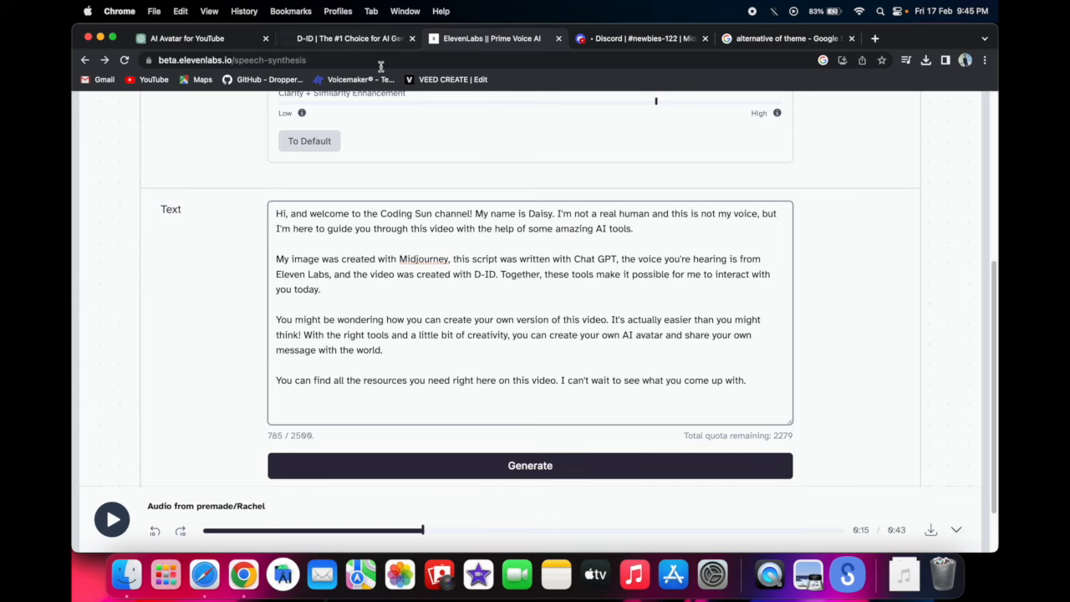
- Download the generated Rachel speech audio, then switch to D-ID and start creating a new video in its studio
left_click(932, 530)
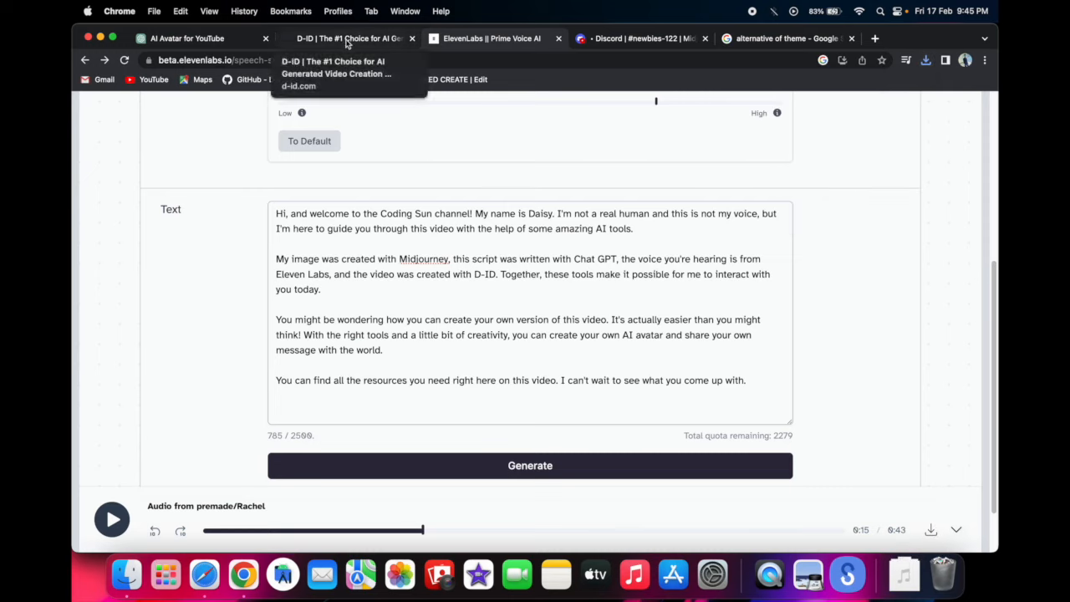
left_click(348, 39)
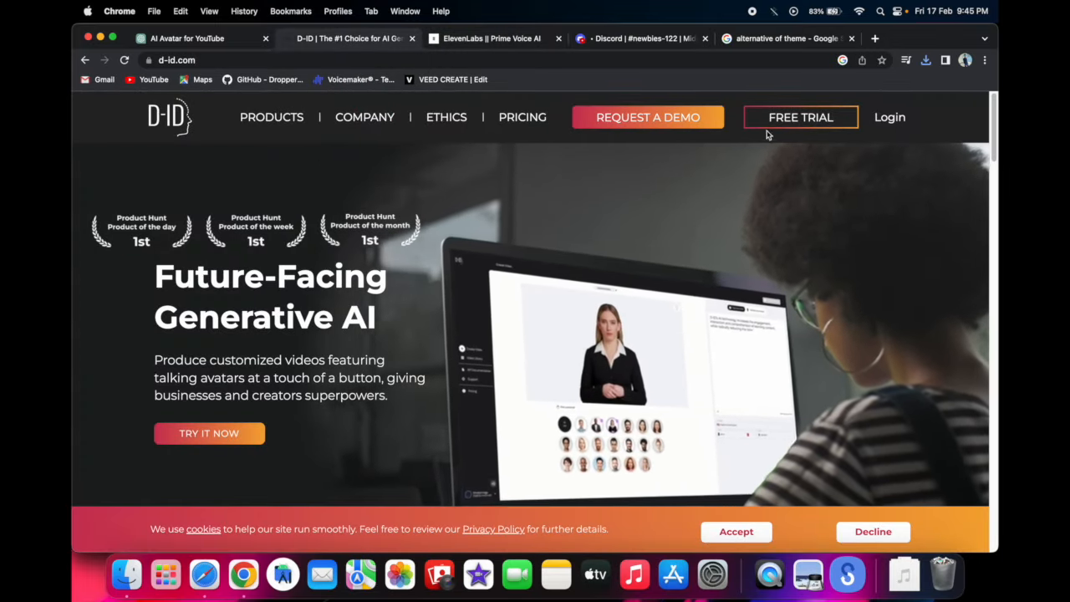
left_click(773, 127)
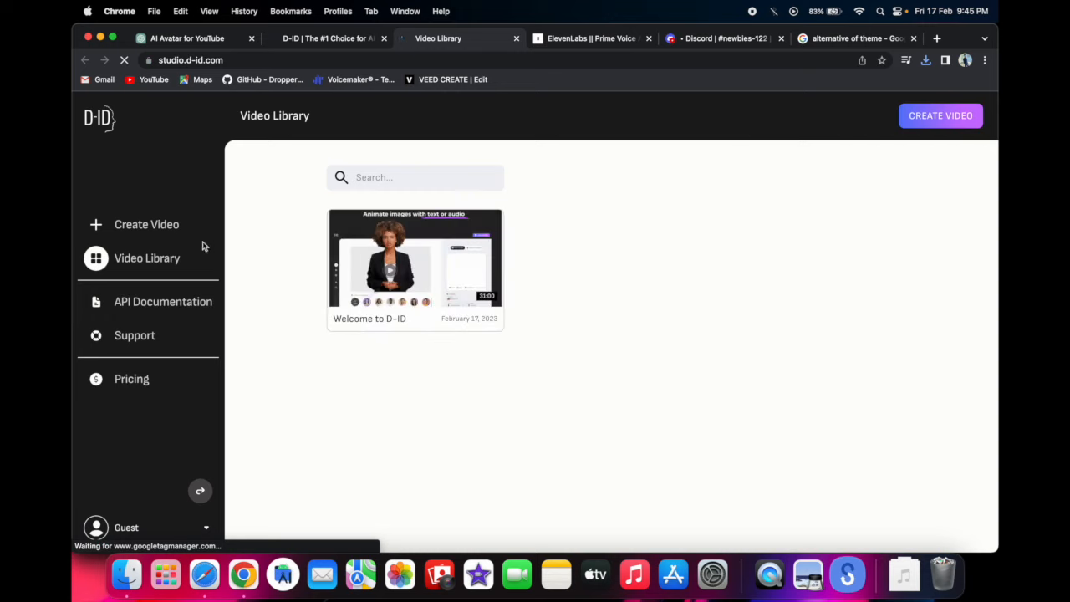
left_click(171, 227)
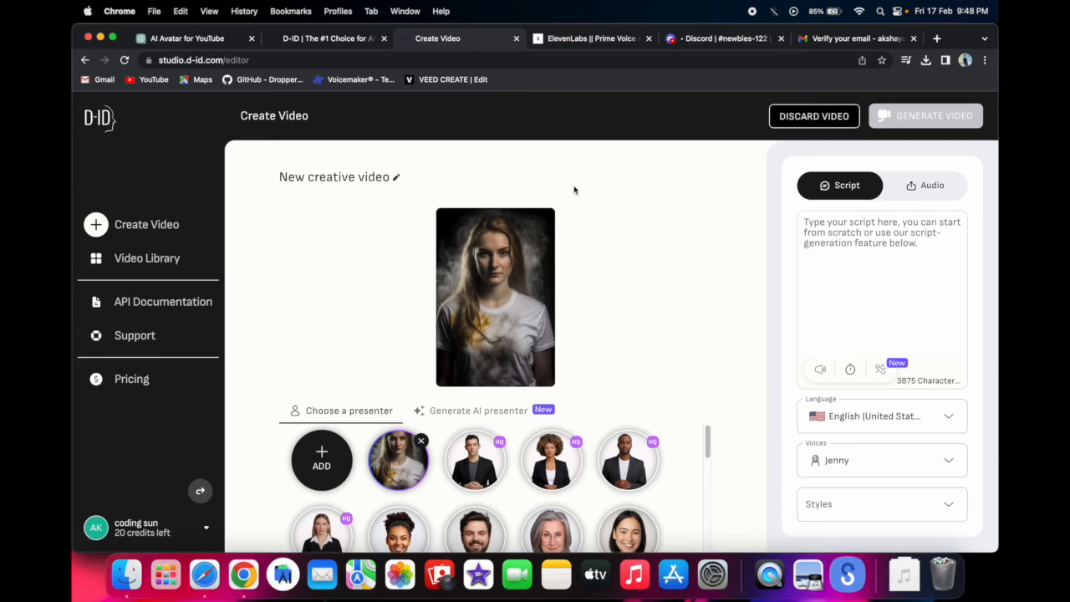
- Upload the speech audio file from the Downloads folder as the portrait avatar's own voice
left_click(928, 187)
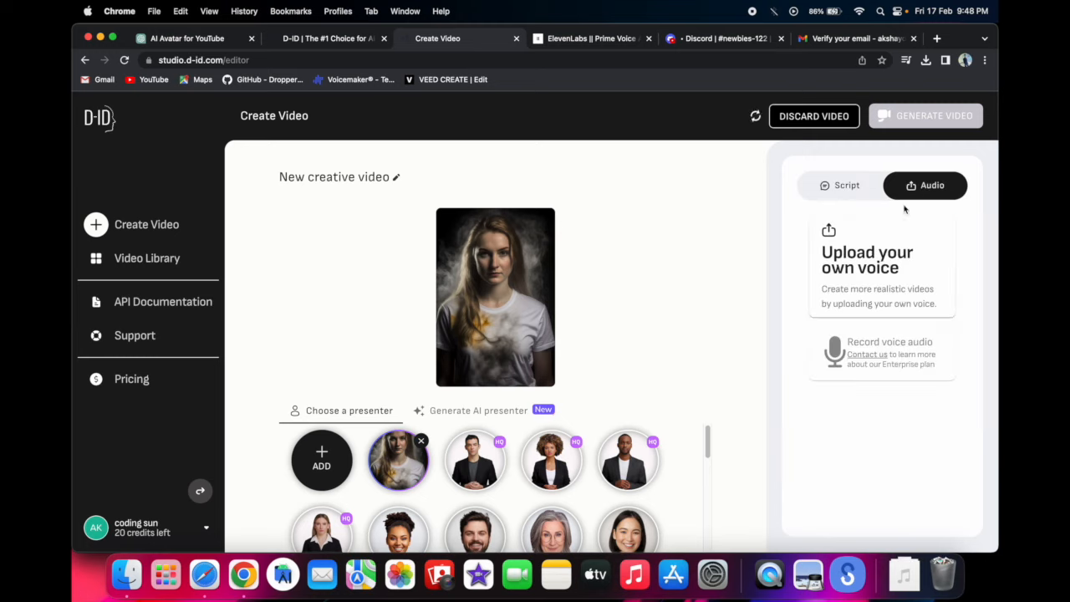
left_click(858, 249)
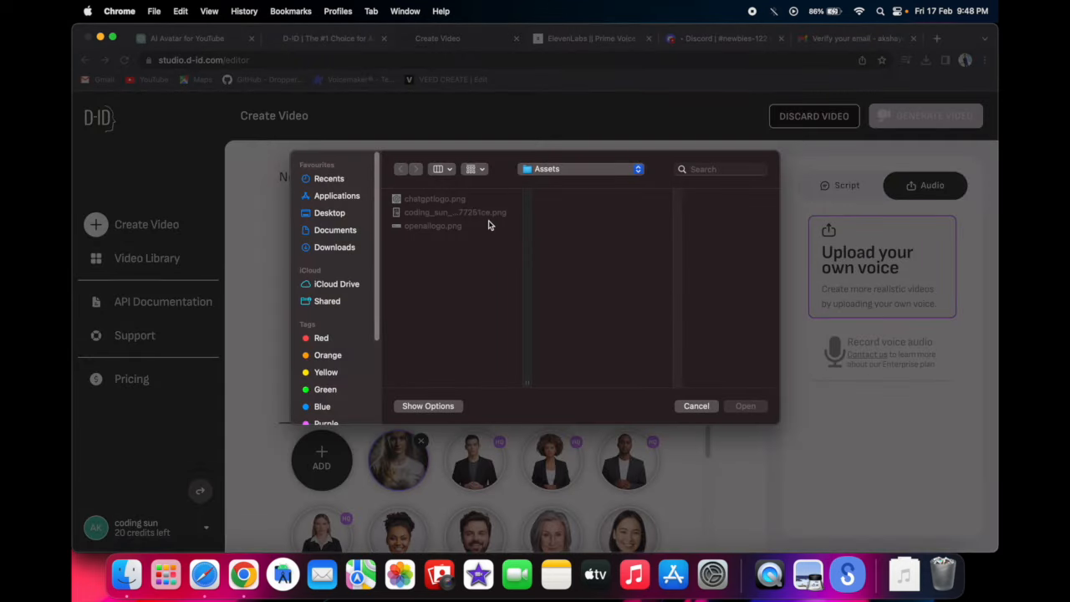
left_click(339, 249)
double_click(435, 306)
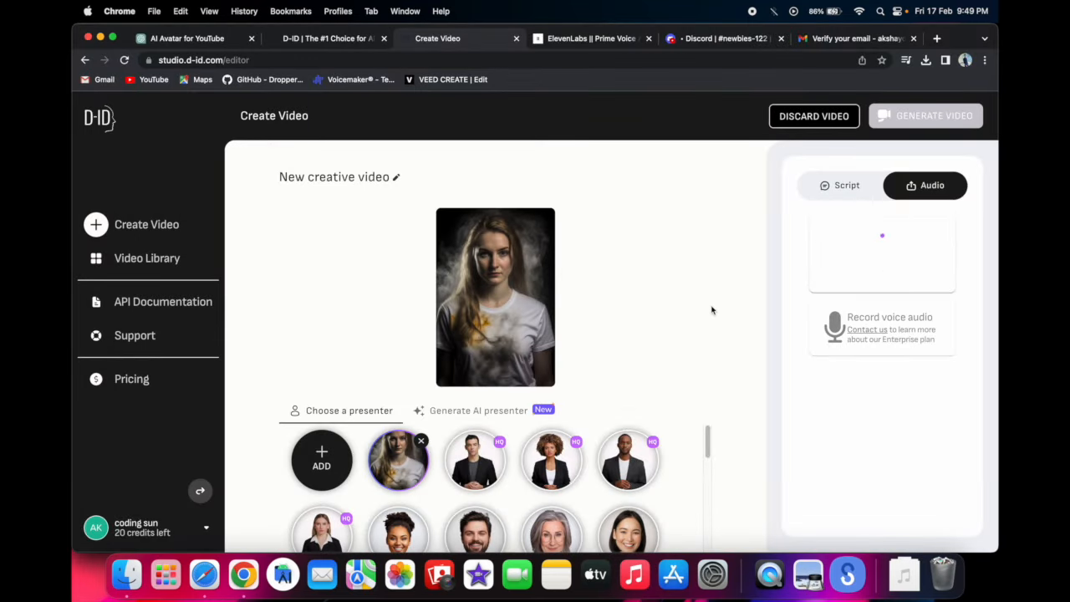
scroll(527, 479, "down", 10)
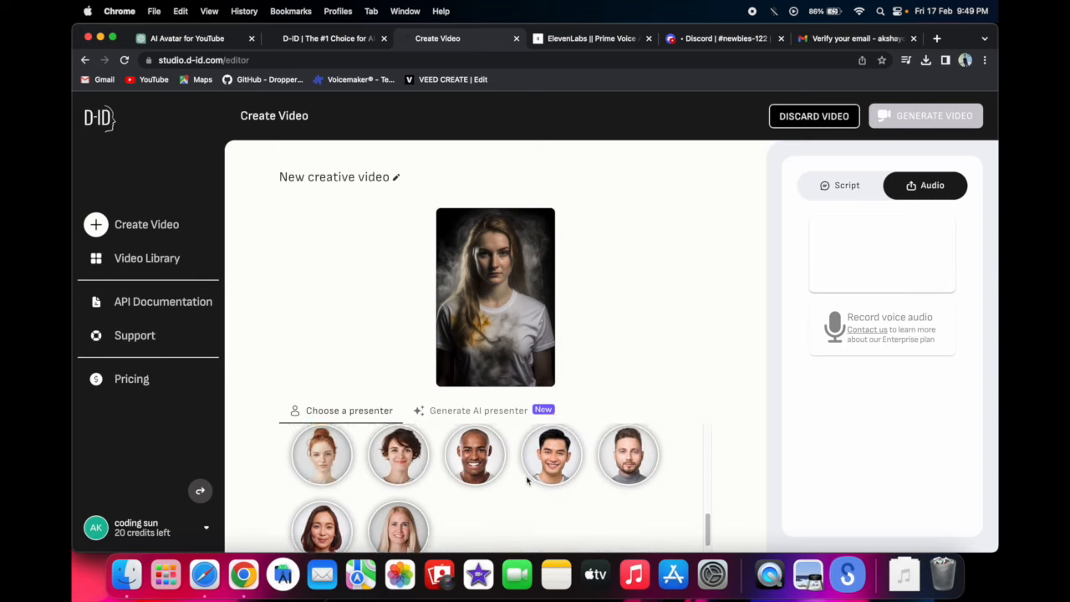
scroll(526, 481, "down", 1)
scroll(526, 480, "up", 1)
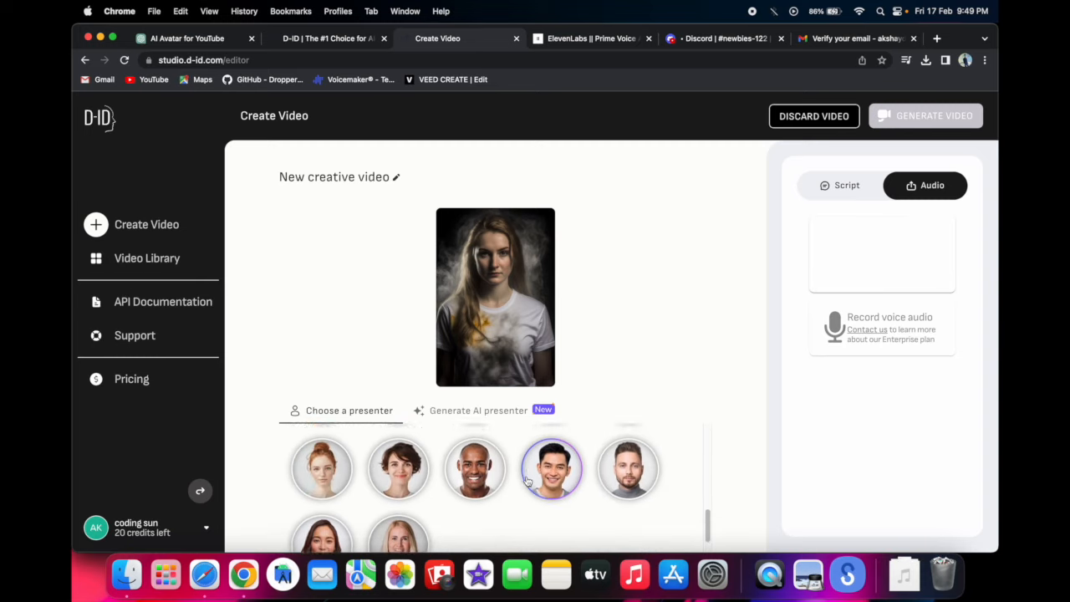
scroll(526, 479, "up", 10)
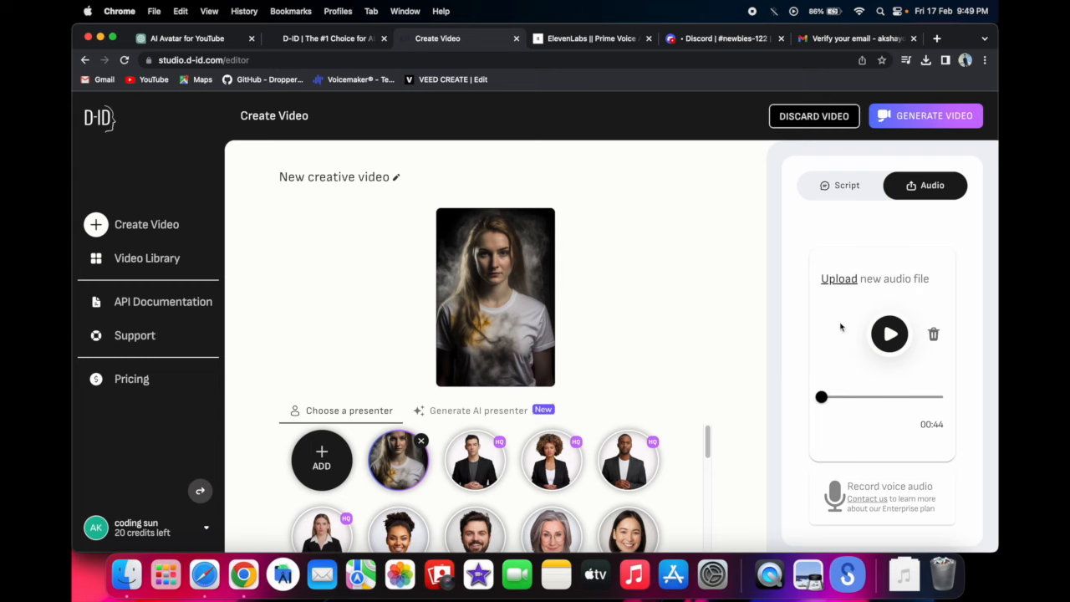
- Preview the uploaded voice audio and generate the talking avatar video from the T-shirt portrait
left_click(890, 336)
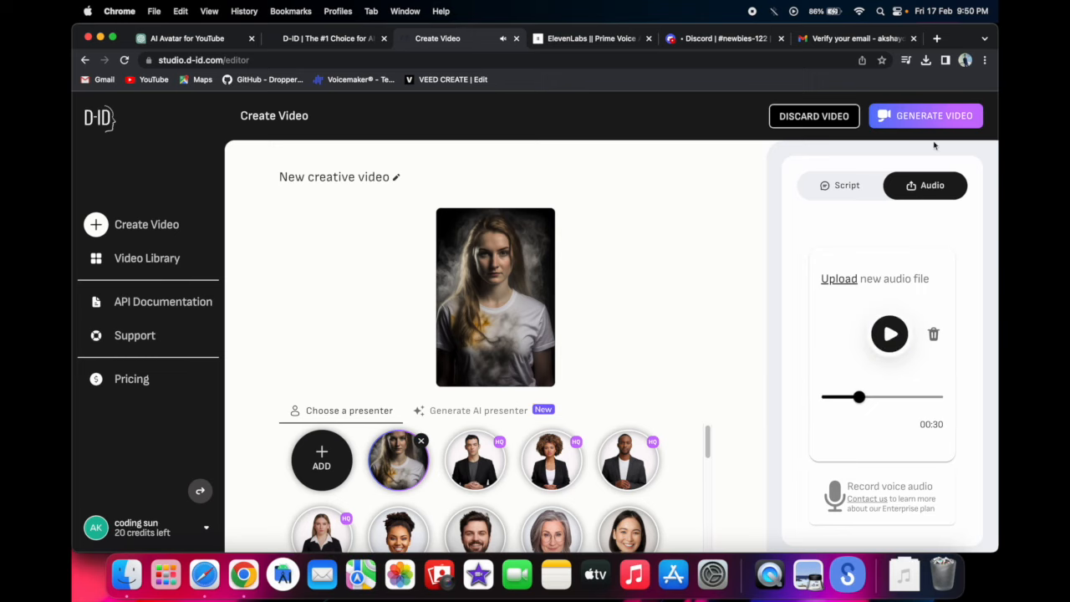
left_click(942, 122)
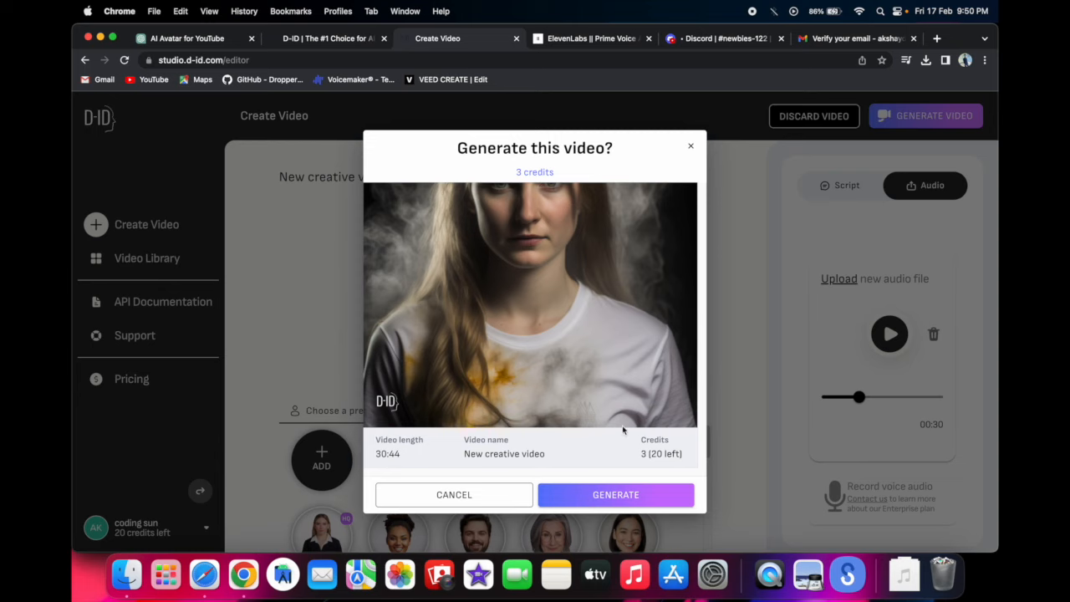
left_click(616, 495)
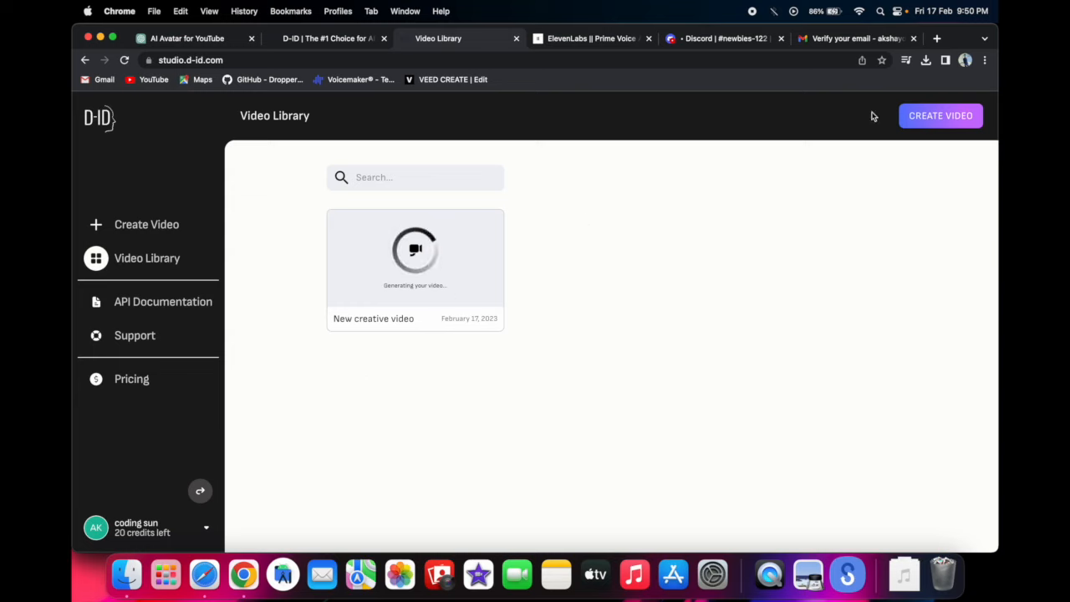
- Close the email verification page and open the finished New creative video from the video library
left_click(912, 39)
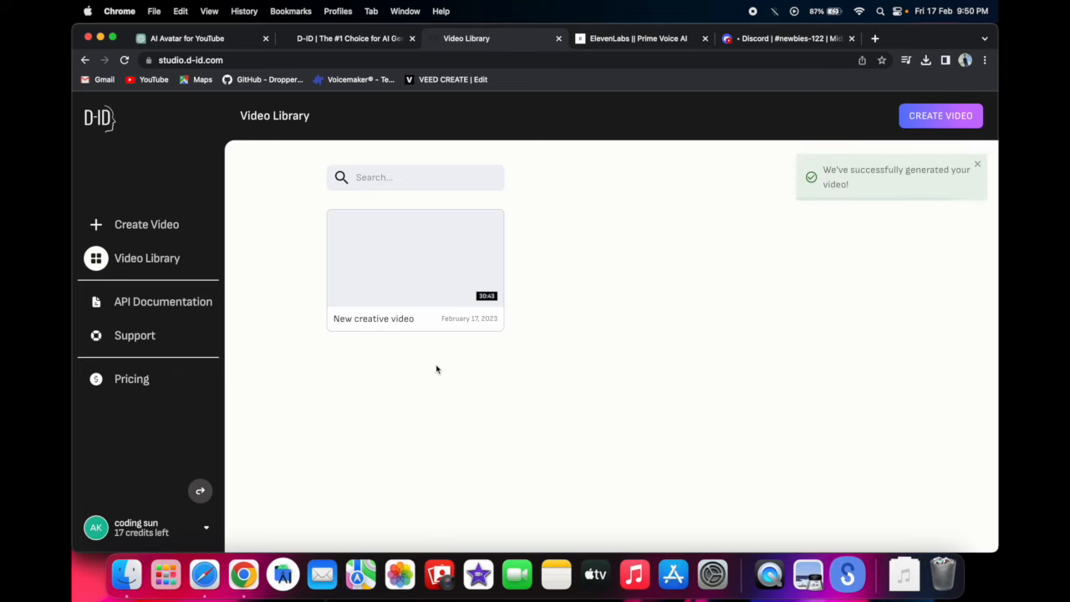
left_click(421, 262)
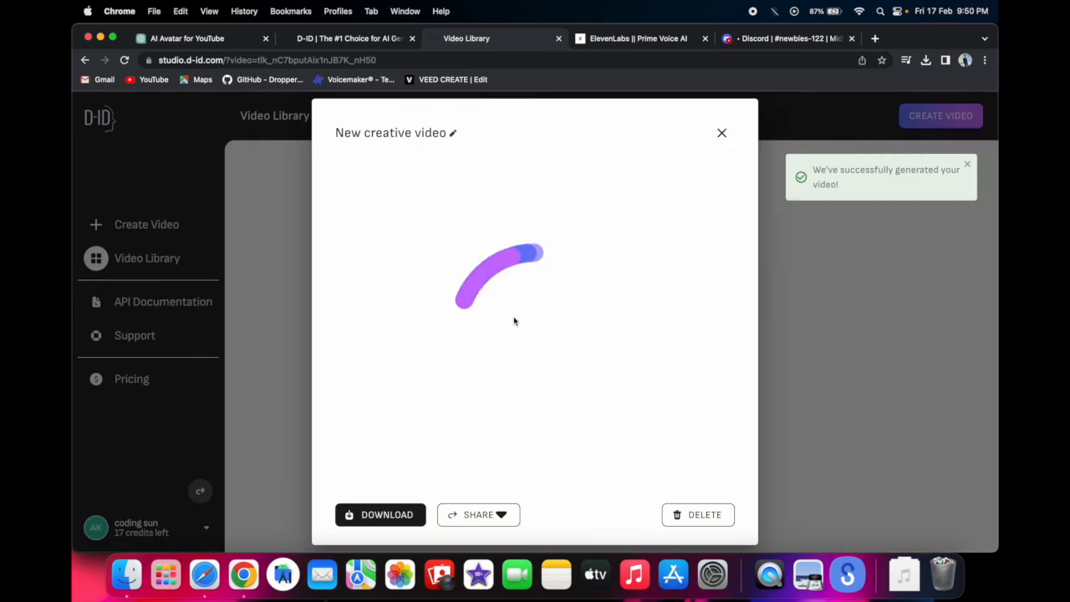